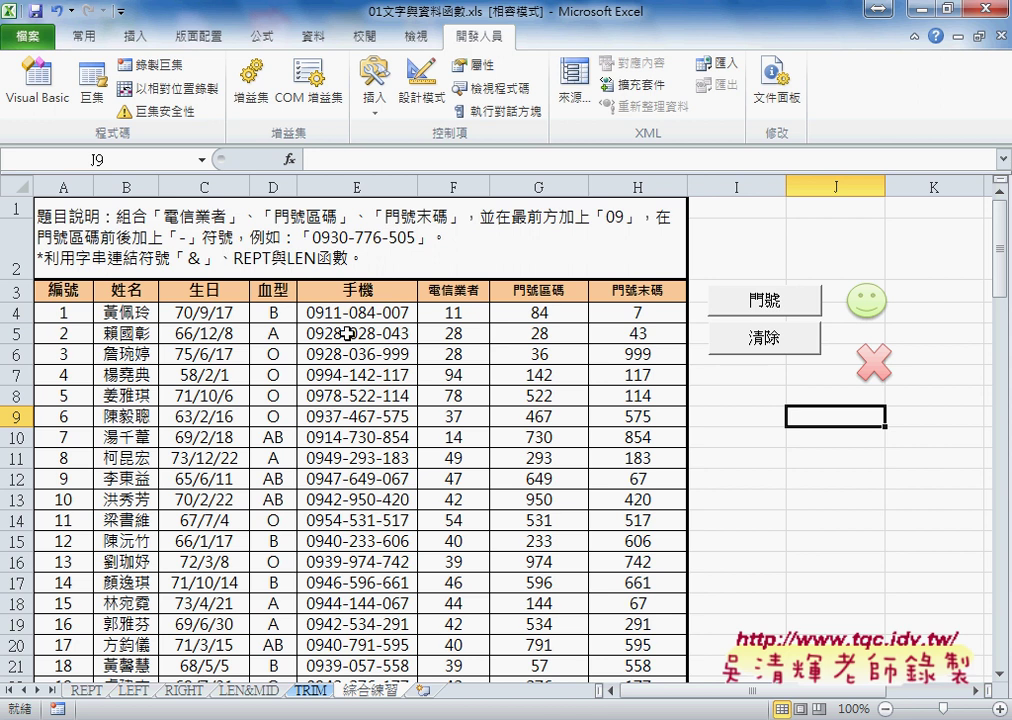
- Check E4's phone value, then empty the 手機 column E4–E21 with the 清除 button
left_click(385, 314)
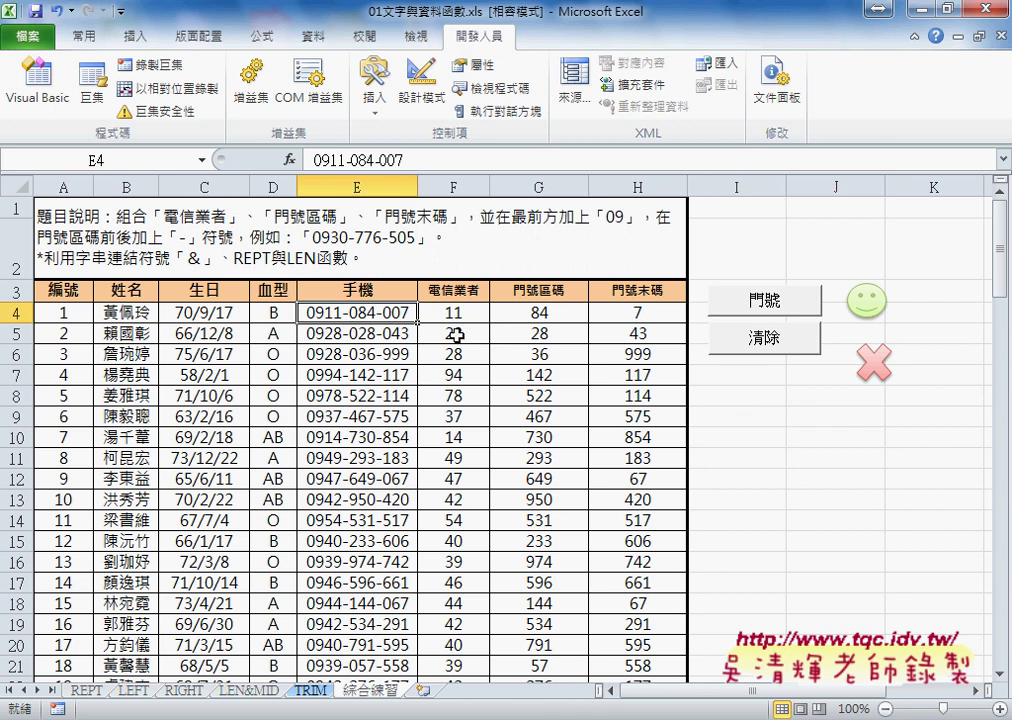
left_click(772, 340)
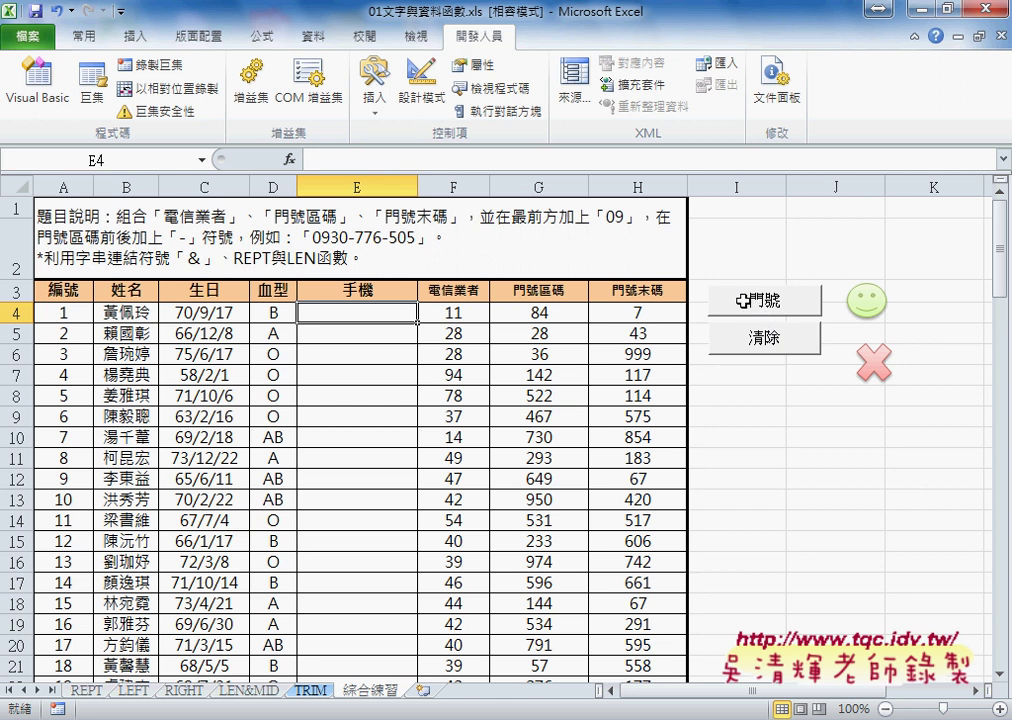
- Start a formula in E4 and filter Insert Function to 使用者定義, showing 手機(電信業者,區碼,末碼)
left_click(292, 159)
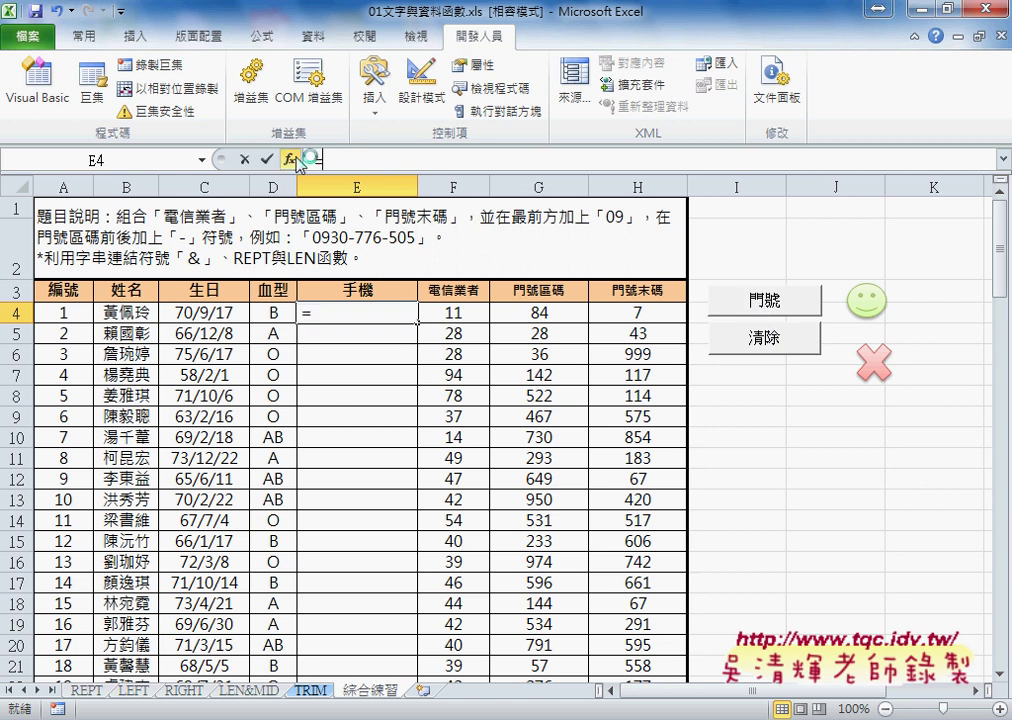
left_click(616, 271)
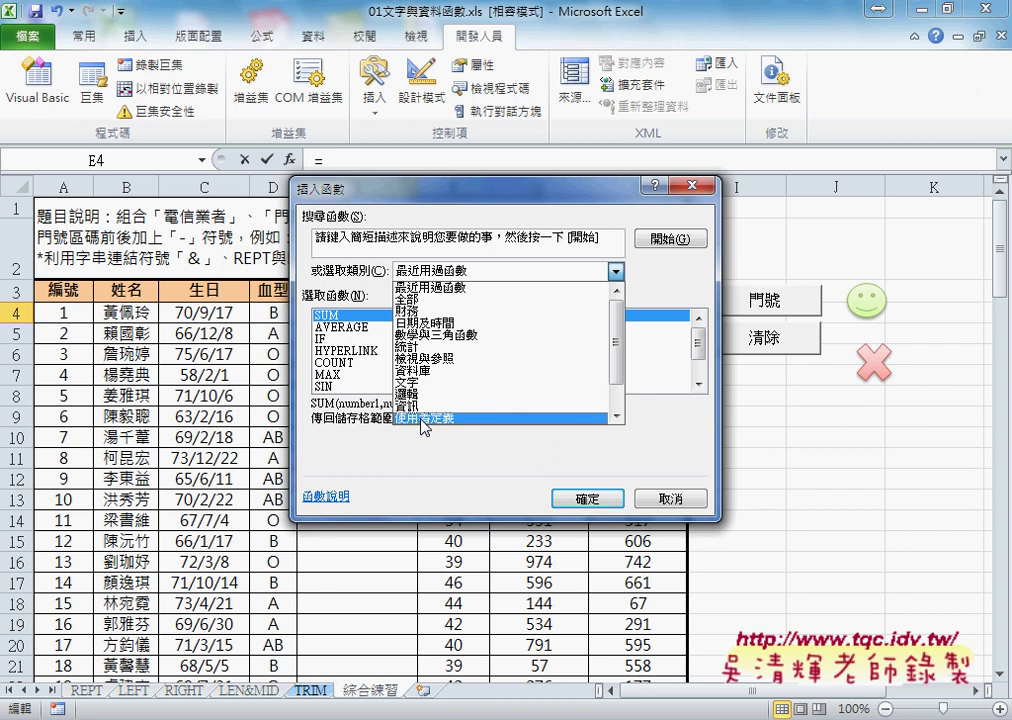
left_click_drag(383, 432, 466, 434)
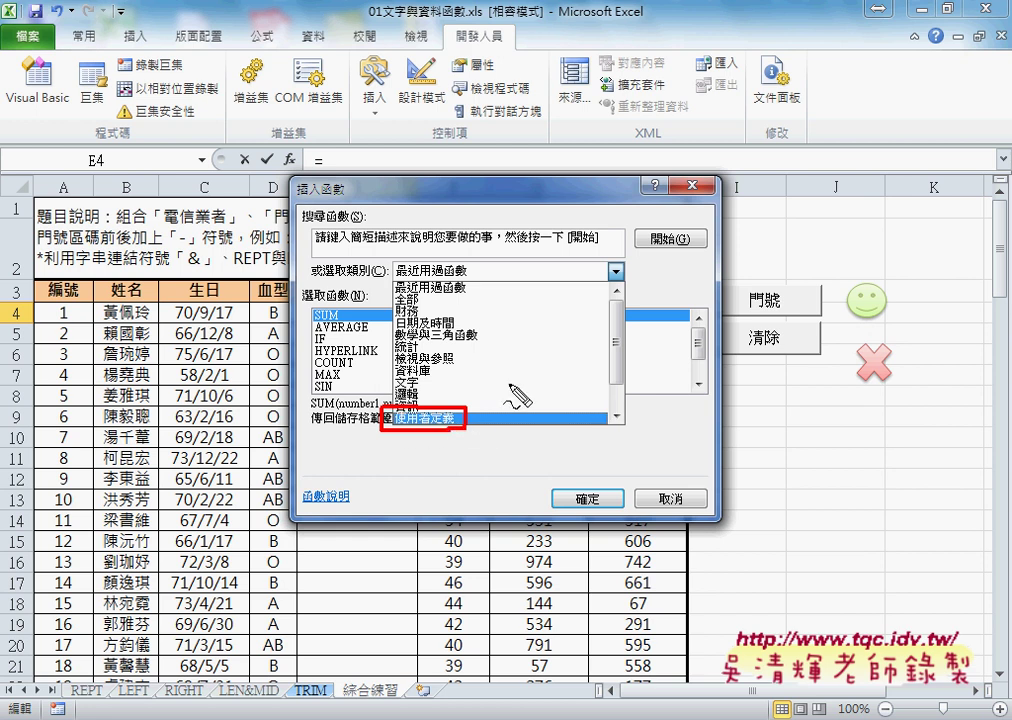
mouse_move(532, 362)
left_mouse_down()
mouse_move(475, 392)
mouse_move(457, 418)
left_mouse_up()
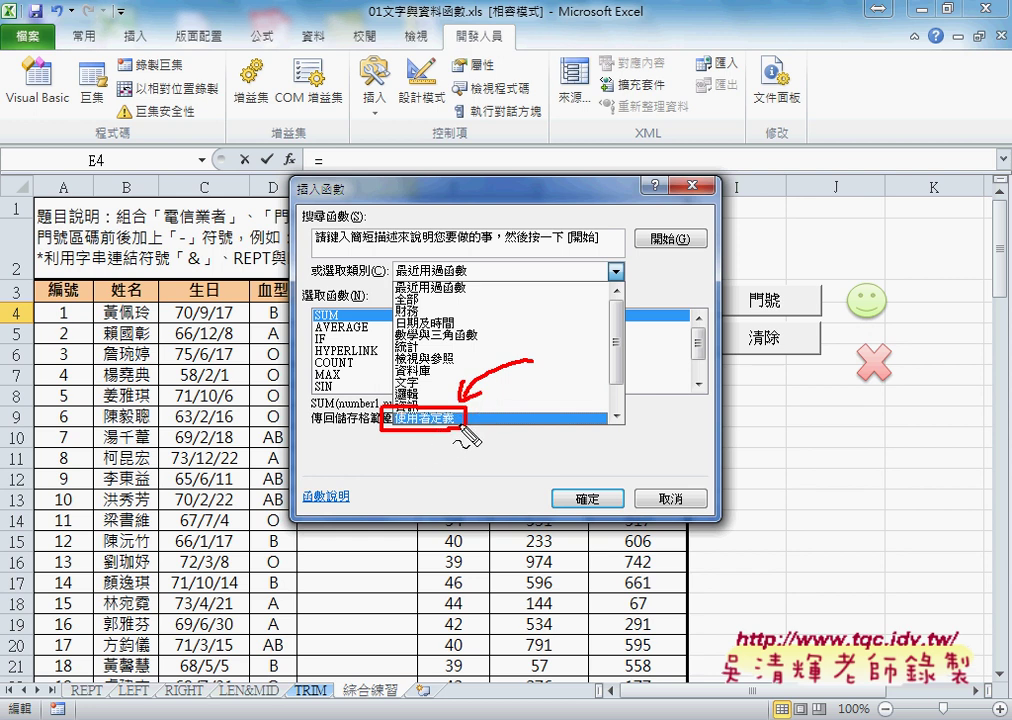
key("Escape")
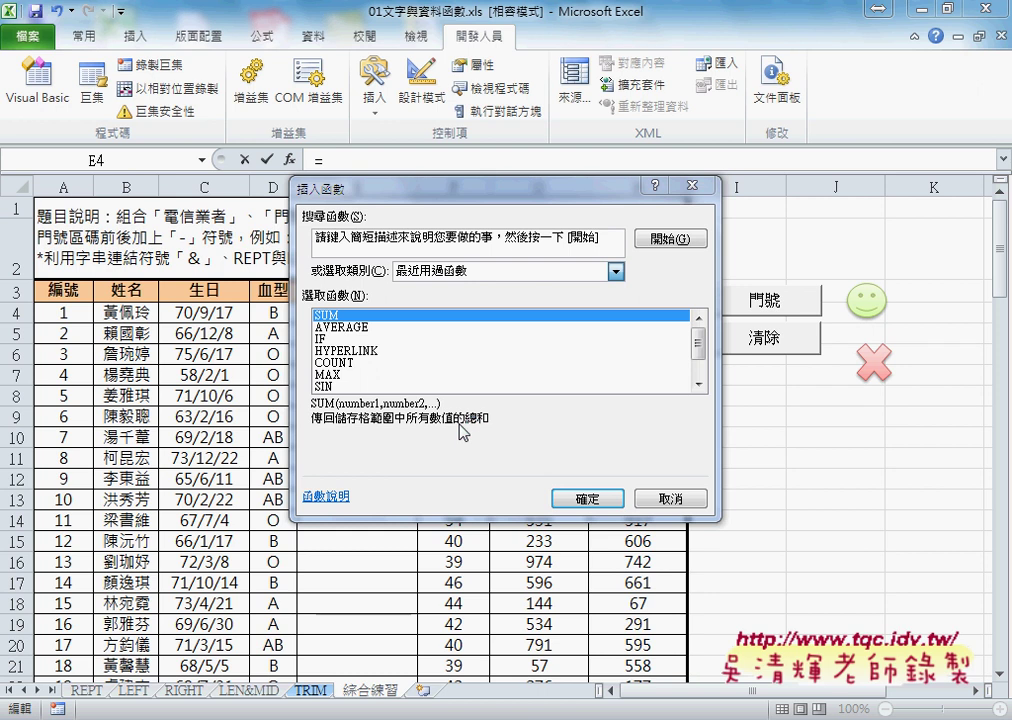
left_click(616, 271)
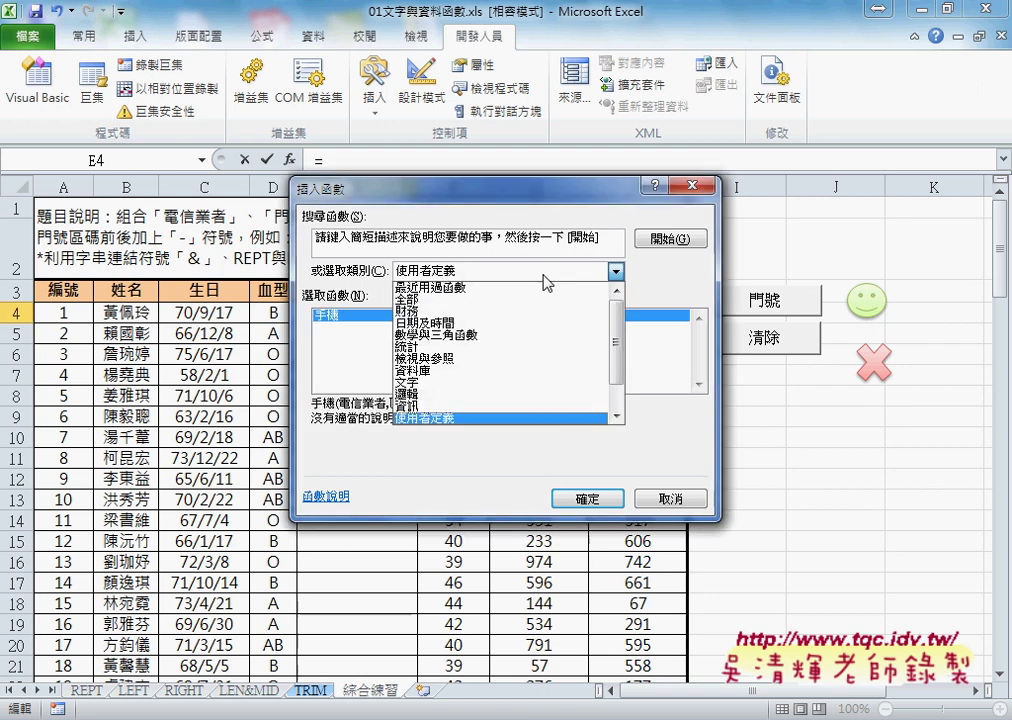
left_click(495, 413)
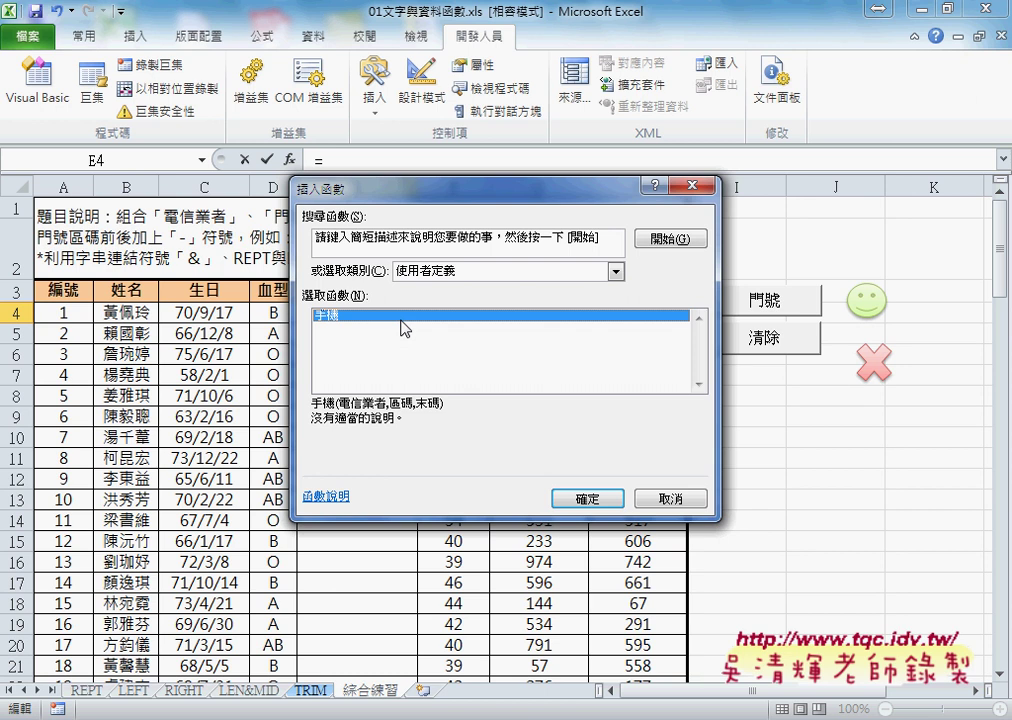
left_click_drag(483, 199, 451, 267)
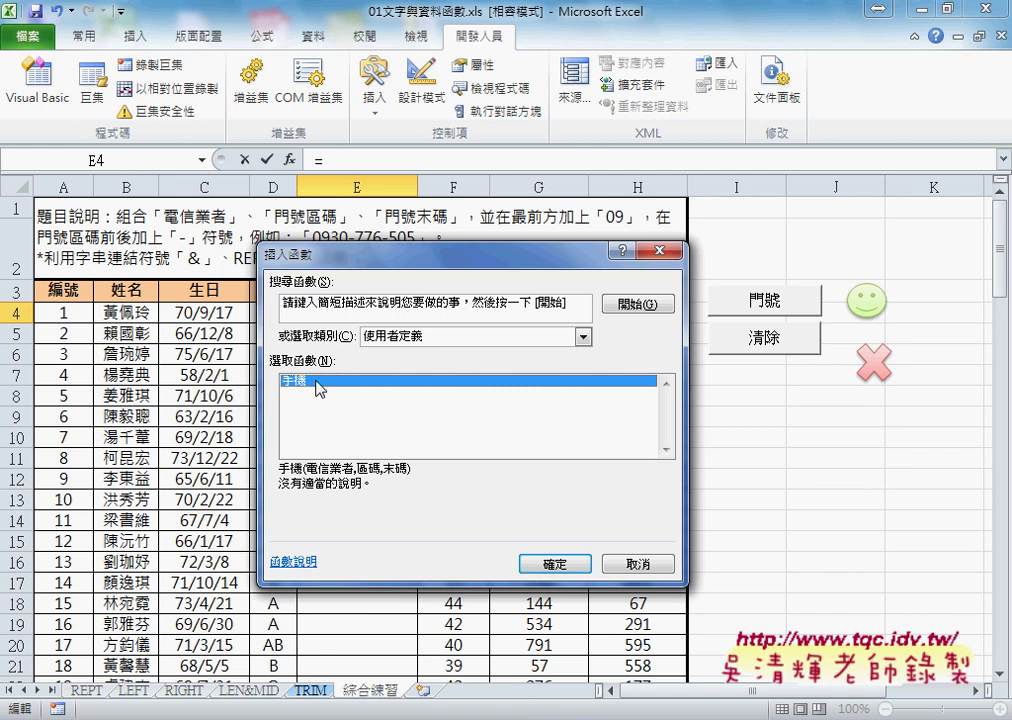
- Insert the 手機 function into E4 with arguments F4, G4 and H4
left_click(555, 564)
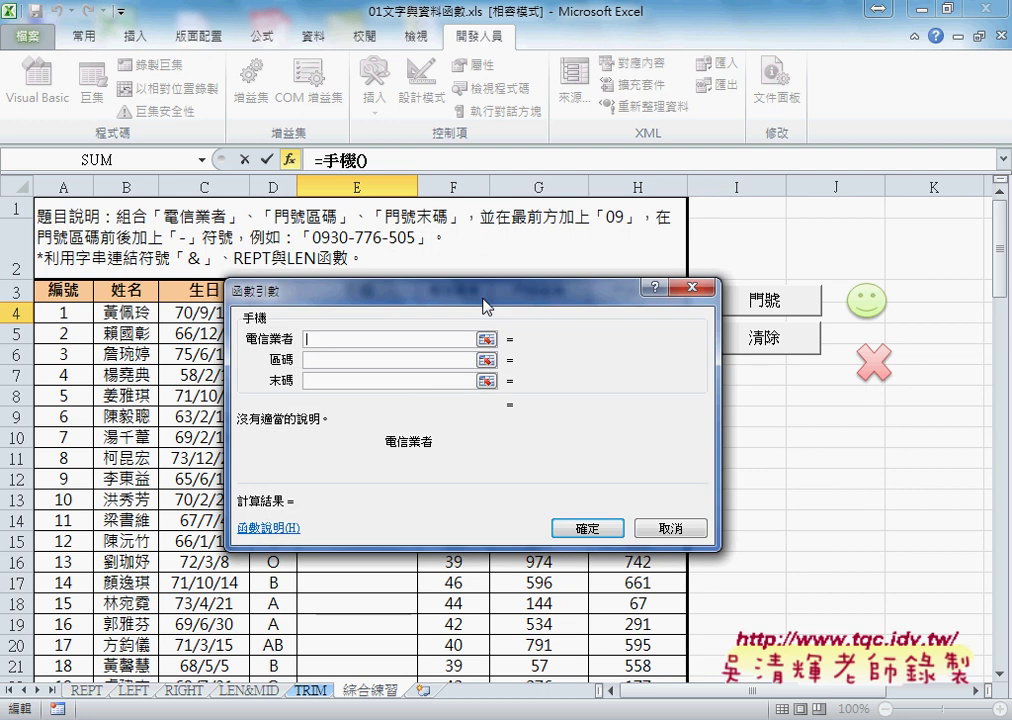
mouse_move(545, 292)
left_mouse_down()
mouse_move(845, 292)
mouse_move(660, 357)
left_mouse_up()
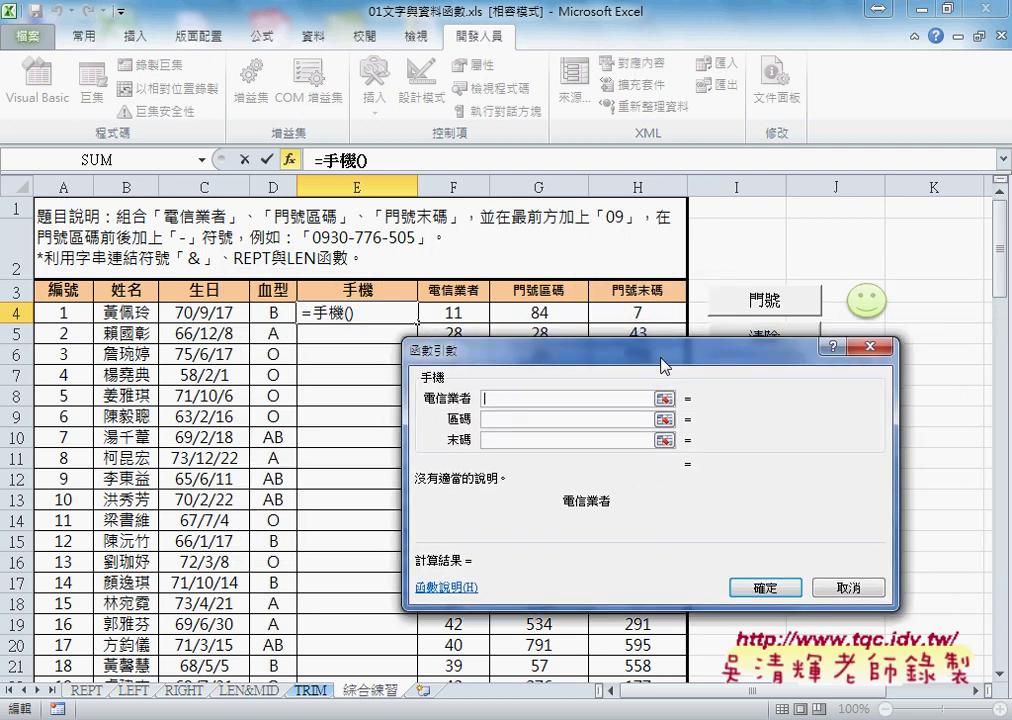
left_click(447, 308)
left_click(436, 418)
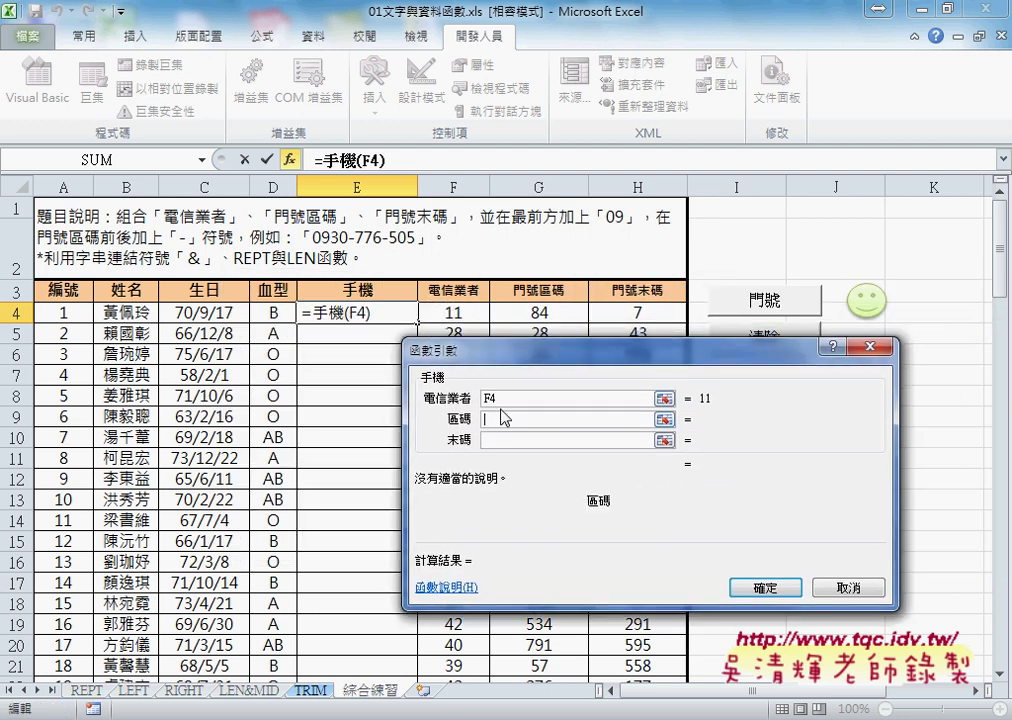
left_click(541, 311)
left_click(540, 440)
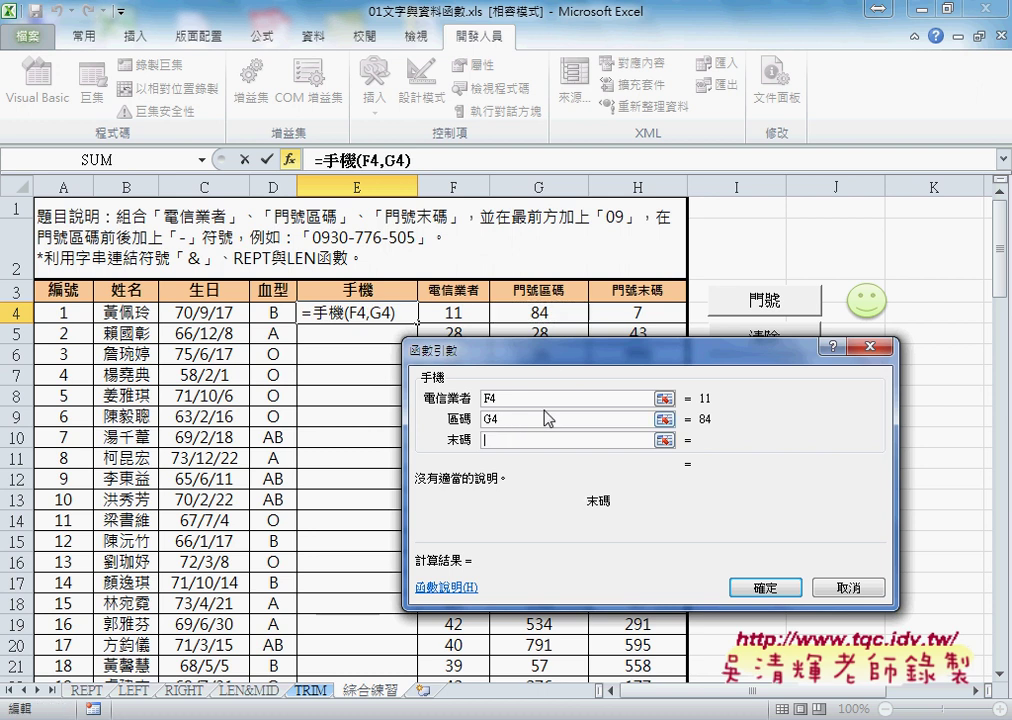
left_click(637, 310)
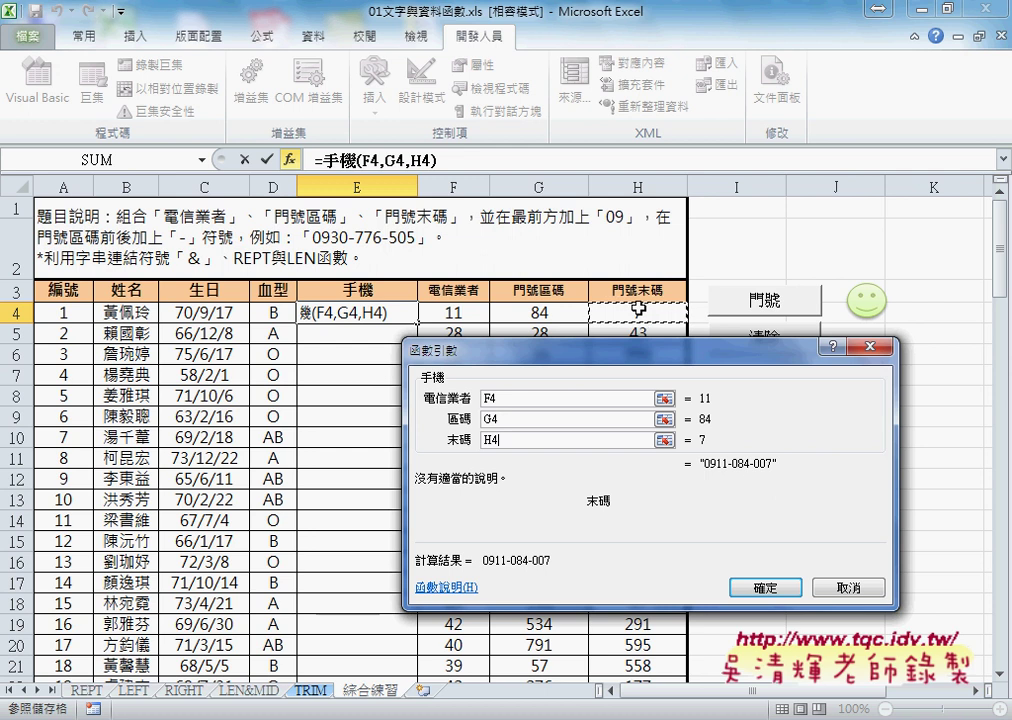
mouse_move(372, 291)
left_mouse_down()
mouse_move(386, 310)
mouse_move(421, 298)
left_mouse_up()
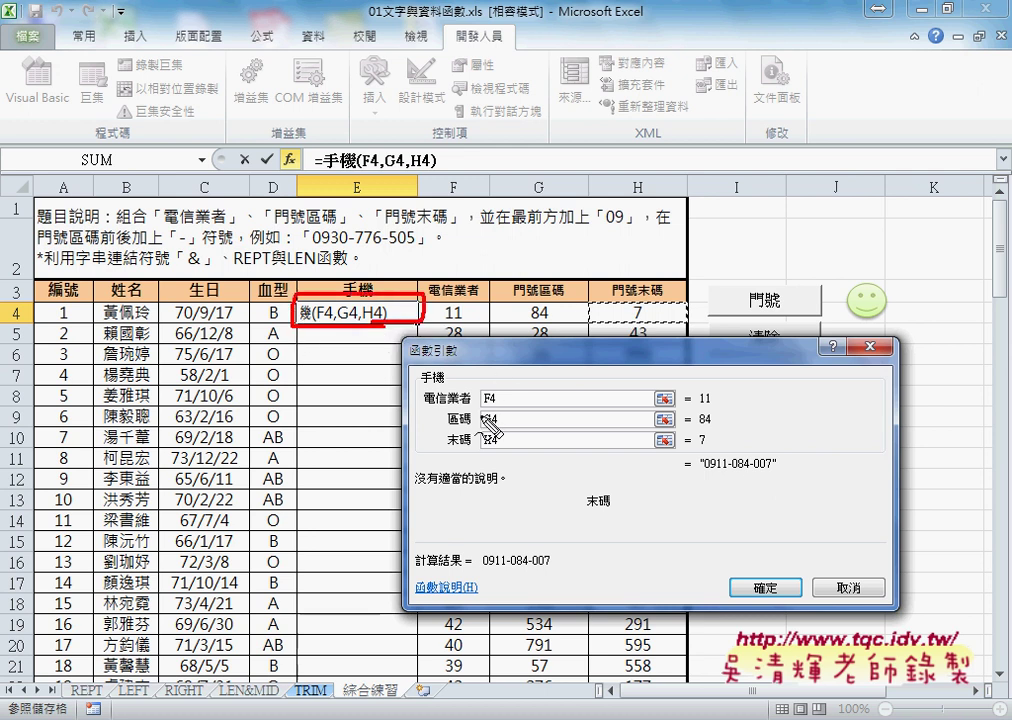
mouse_move(690, 455)
left_mouse_down()
mouse_move(760, 478)
mouse_move(384, 401)
mouse_move(345, 328)
mouse_move(400, 350)
left_mouse_up()
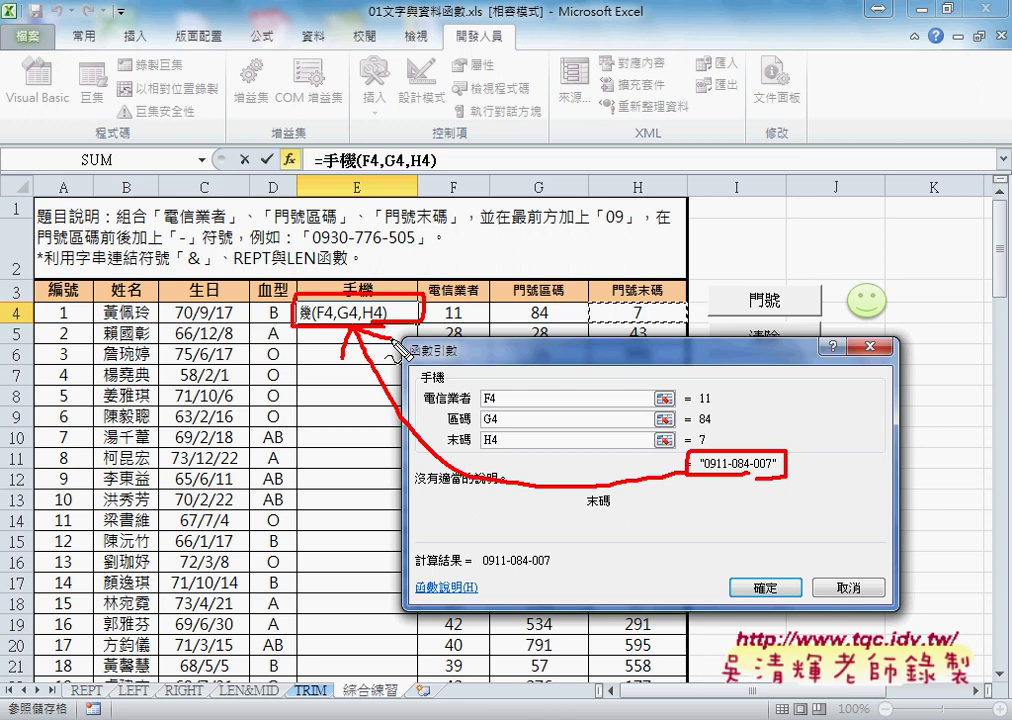
left_click_drag(745, 288, 800, 298)
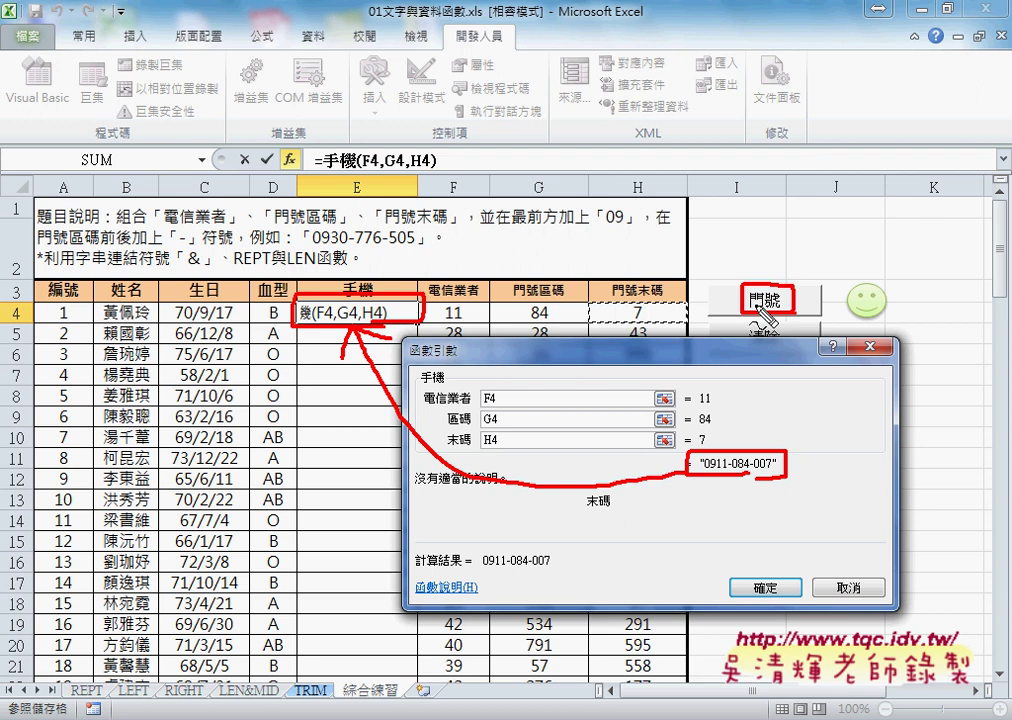
key("Escape")
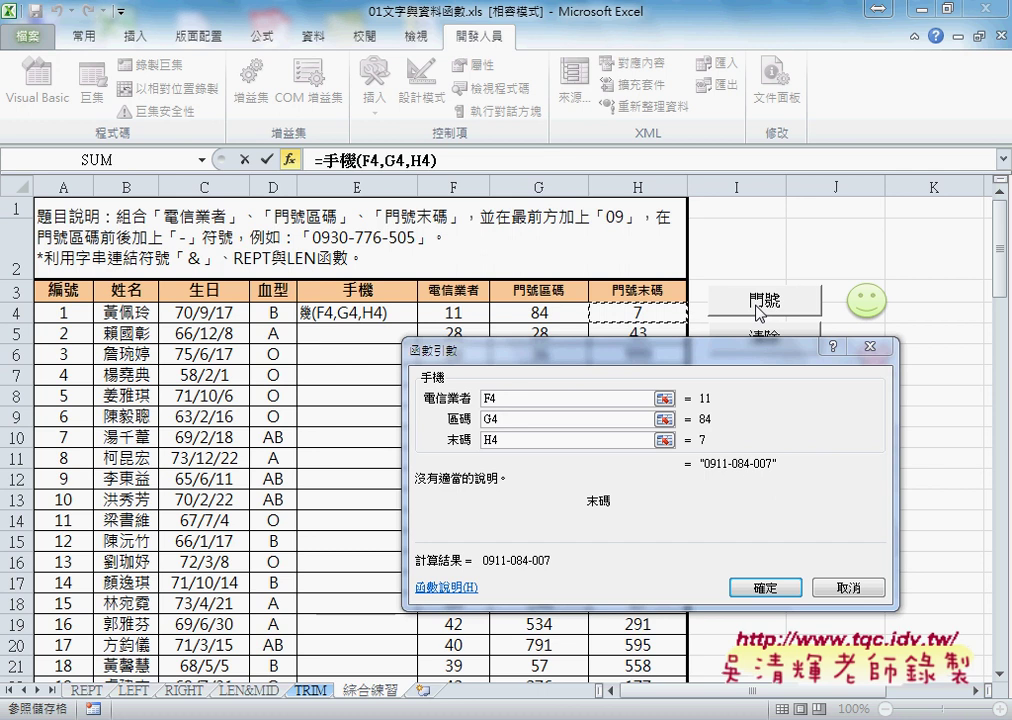
left_click(455, 358)
left_click_drag(455, 358, 398, 354)
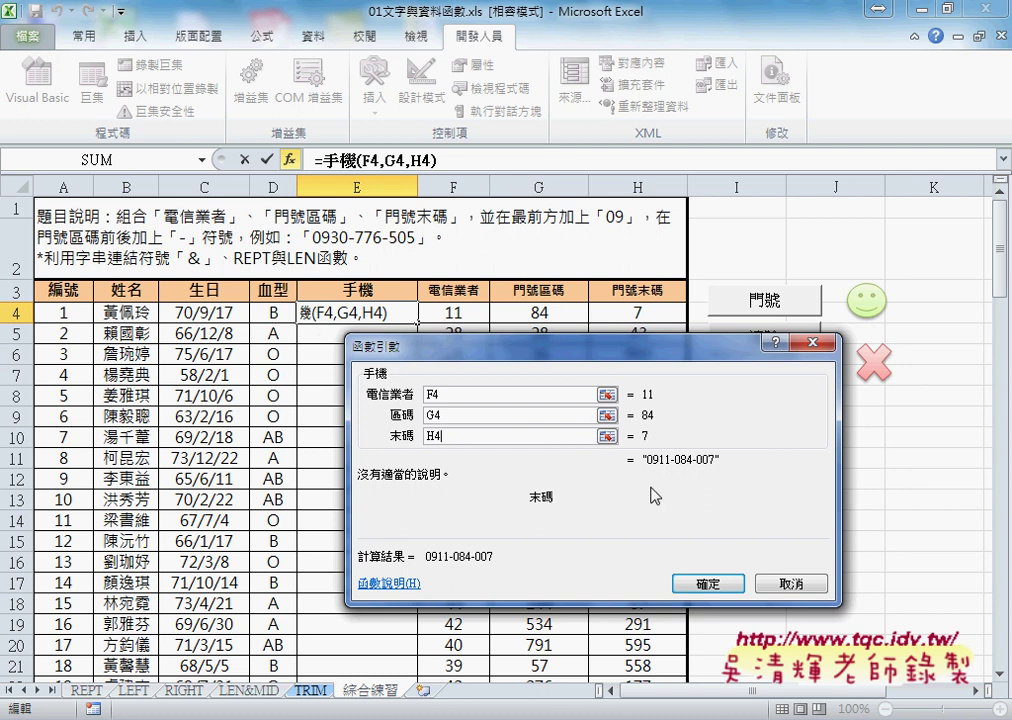
left_click(702, 583)
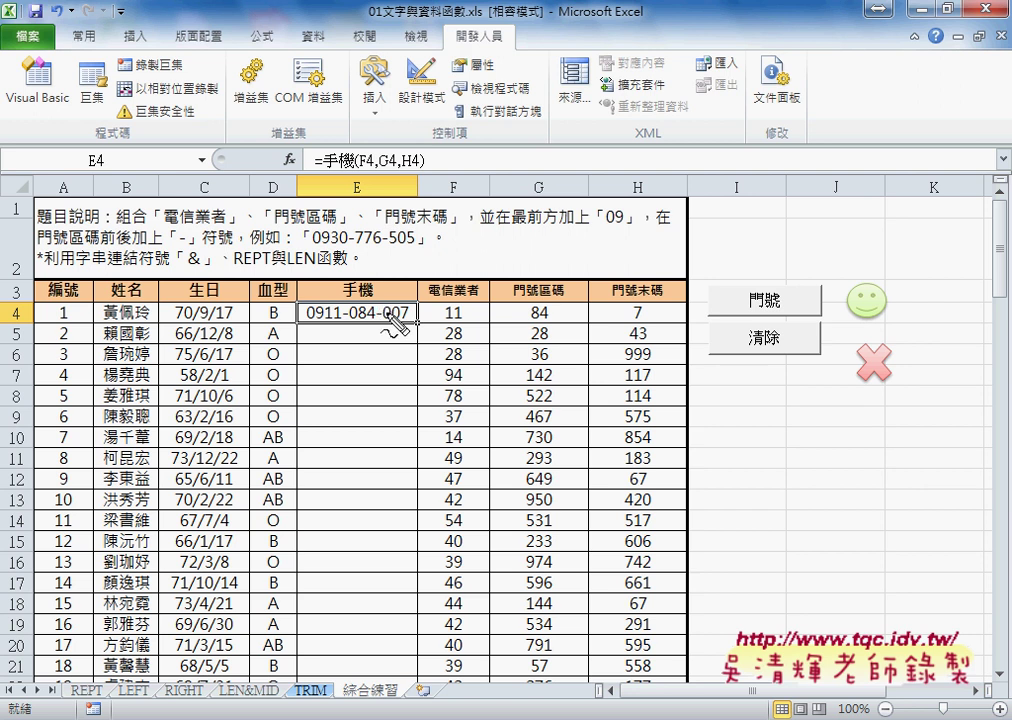
- Fill =手機(F4,G4,H4) from E4 down column E using the fill handle
mouse_move(425, 170)
left_mouse_down()
mouse_move(318, 172)
mouse_move(345, 292)
mouse_move(360, 288)
left_mouse_up()
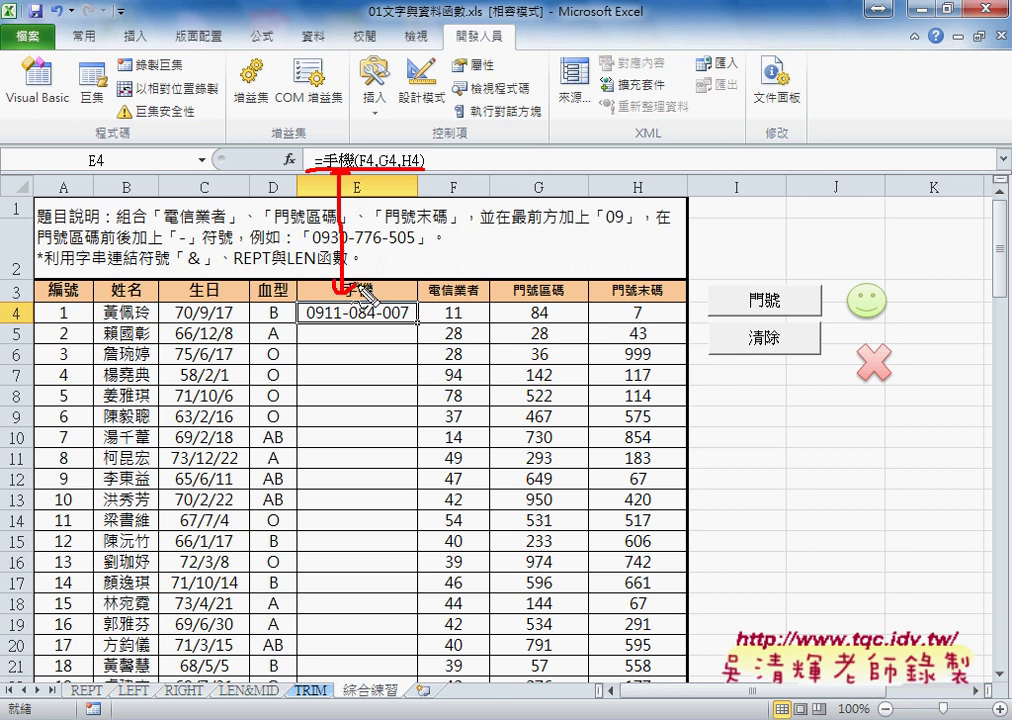
key("Escape")
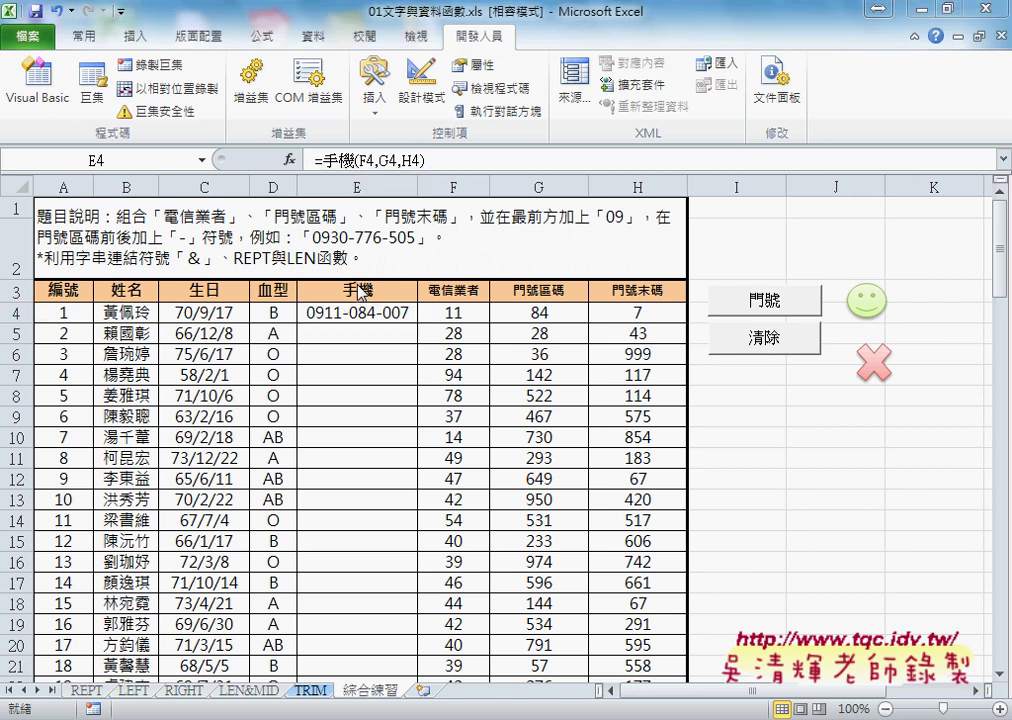
left_click(366, 307)
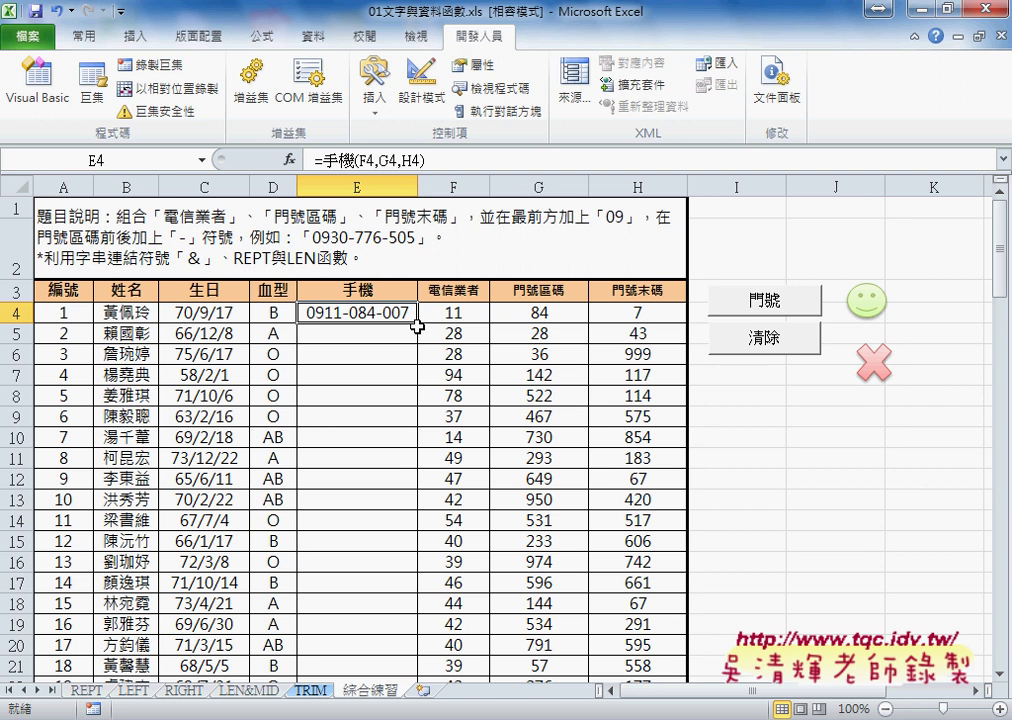
double_click(419, 322)
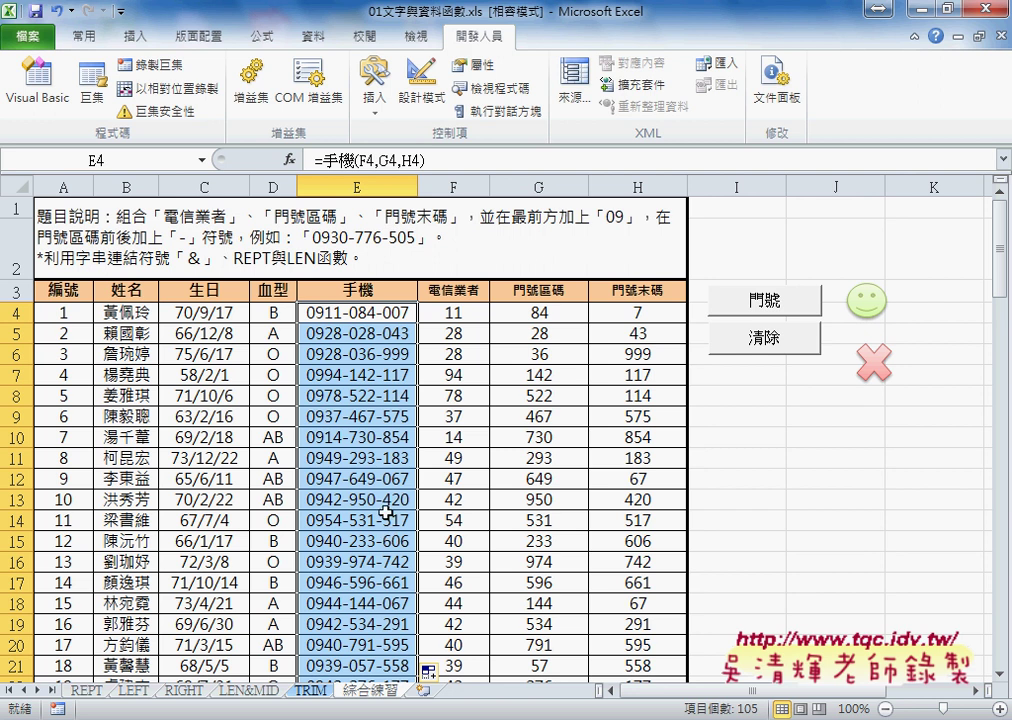
- Reselect E4 and review the 手機 formula's arguments, closing without changes
left_click(403, 314)
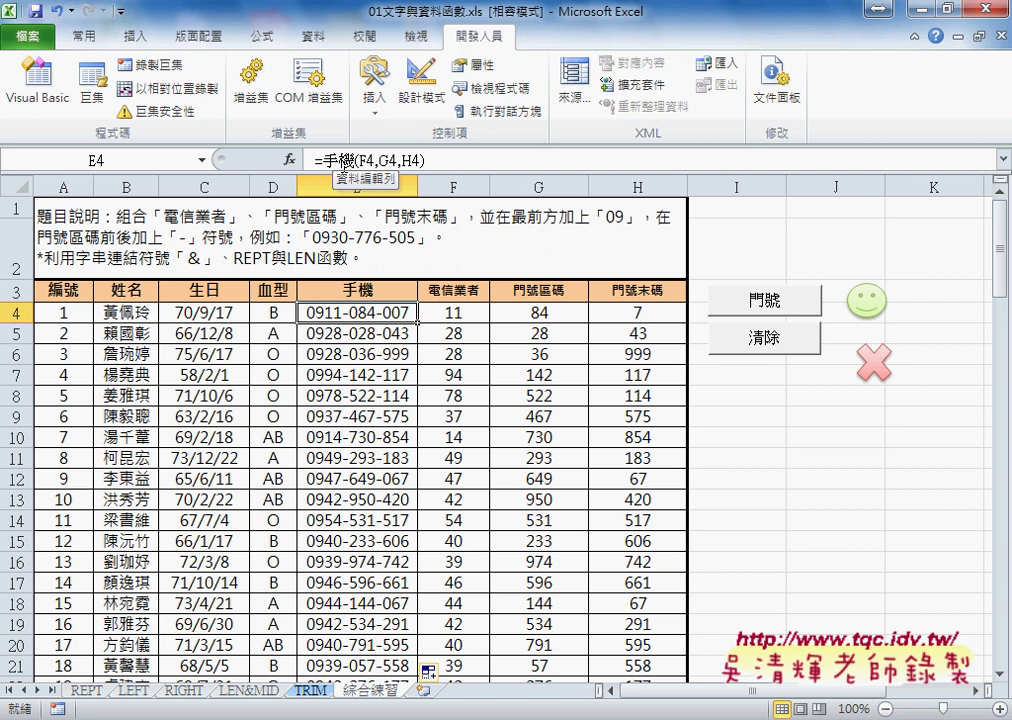
left_click(289, 160)
left_click(780, 583)
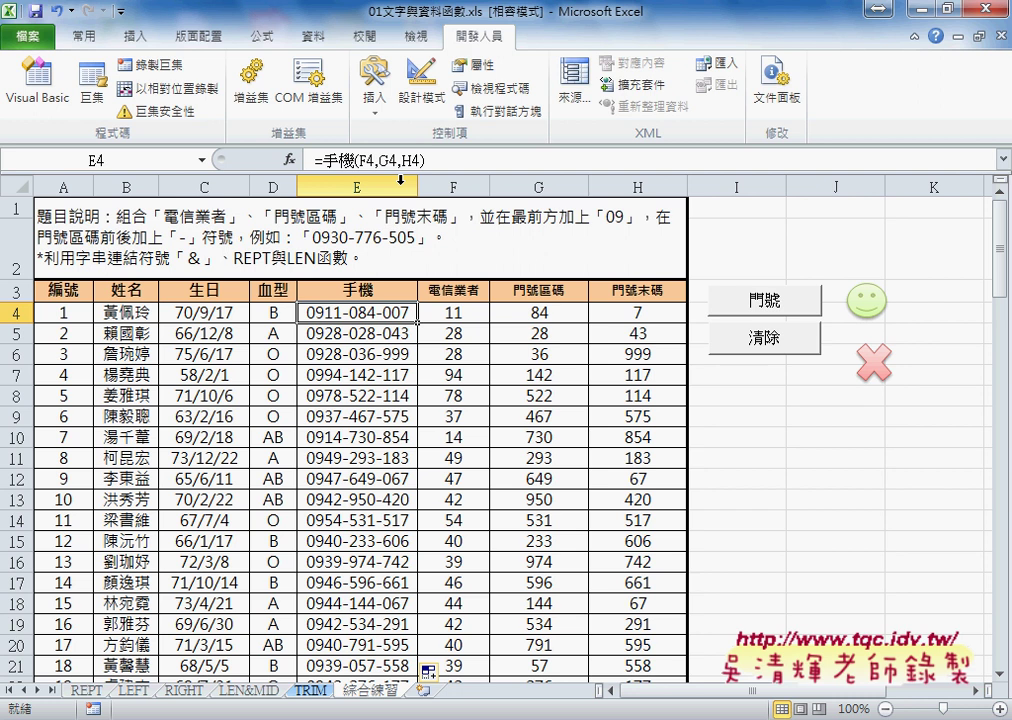
- In the VBA editor, delete the whole Public Function 手機 block from Module1
left_click(47, 88)
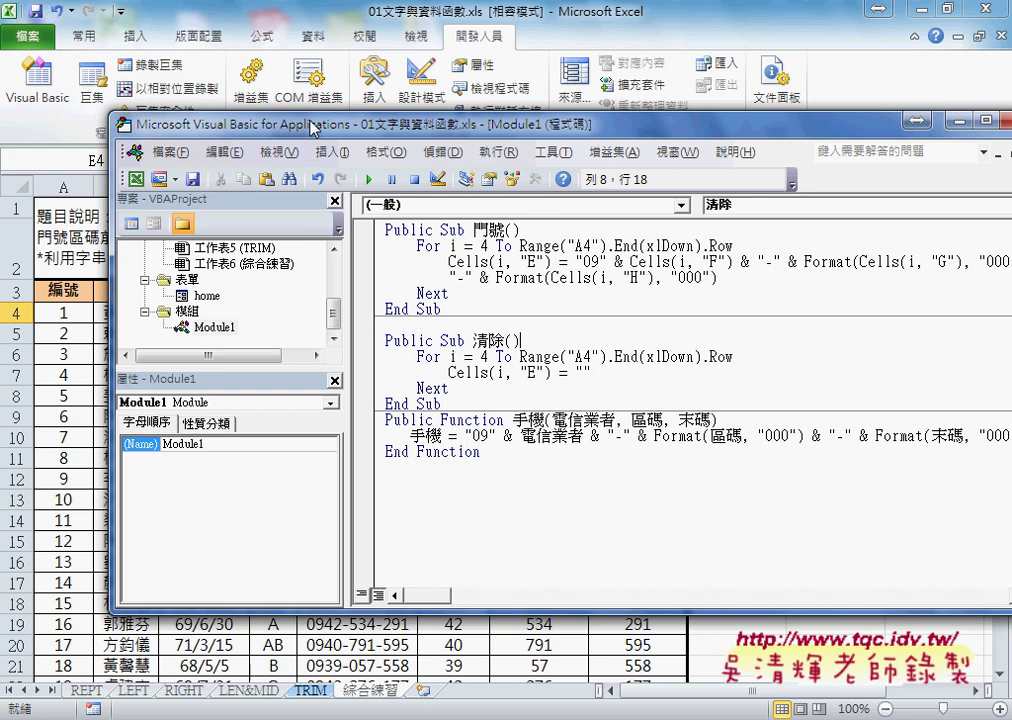
left_click_drag(345, 127, 247, 125)
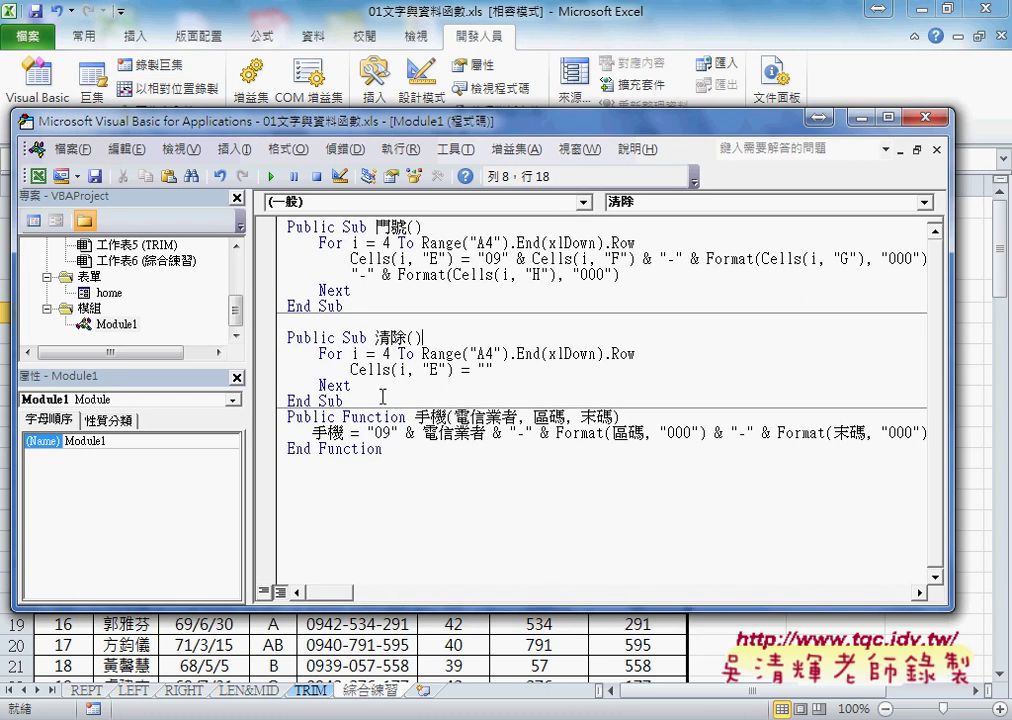
left_click_drag(383, 449, 289, 416)
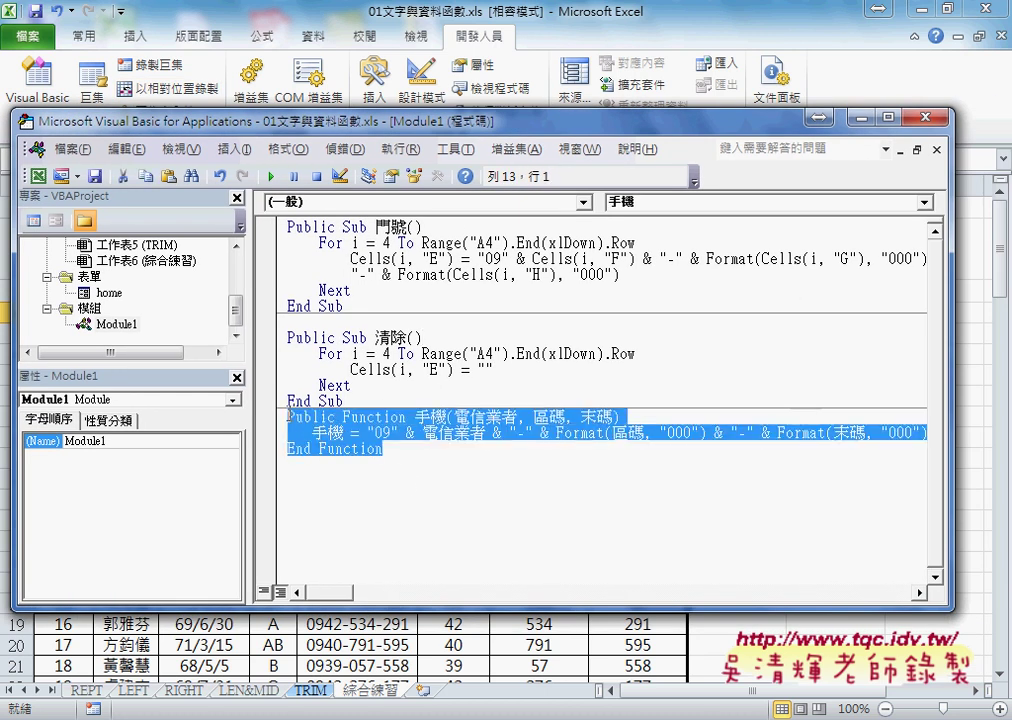
left_click(487, 433)
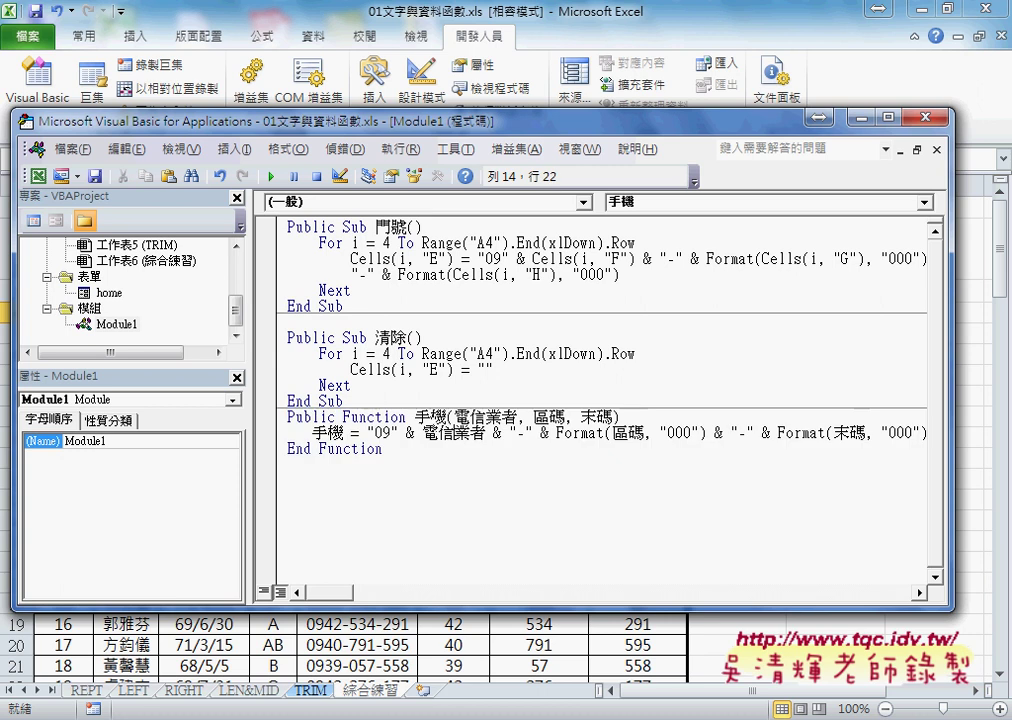
double_click(430, 417)
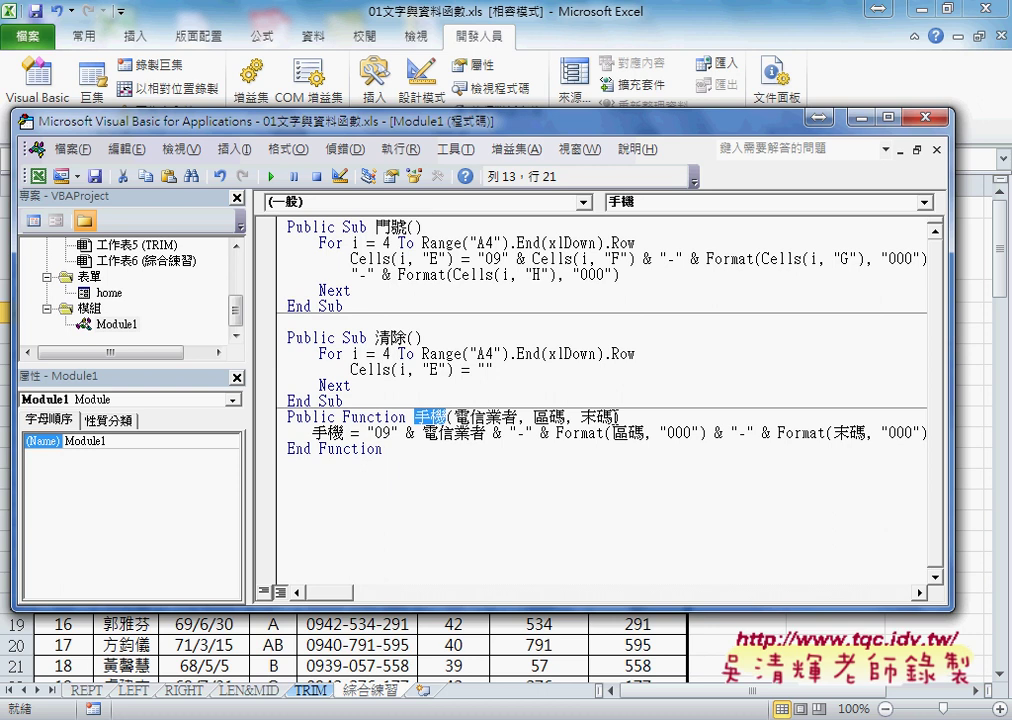
left_click_drag(440, 456, 278, 425)
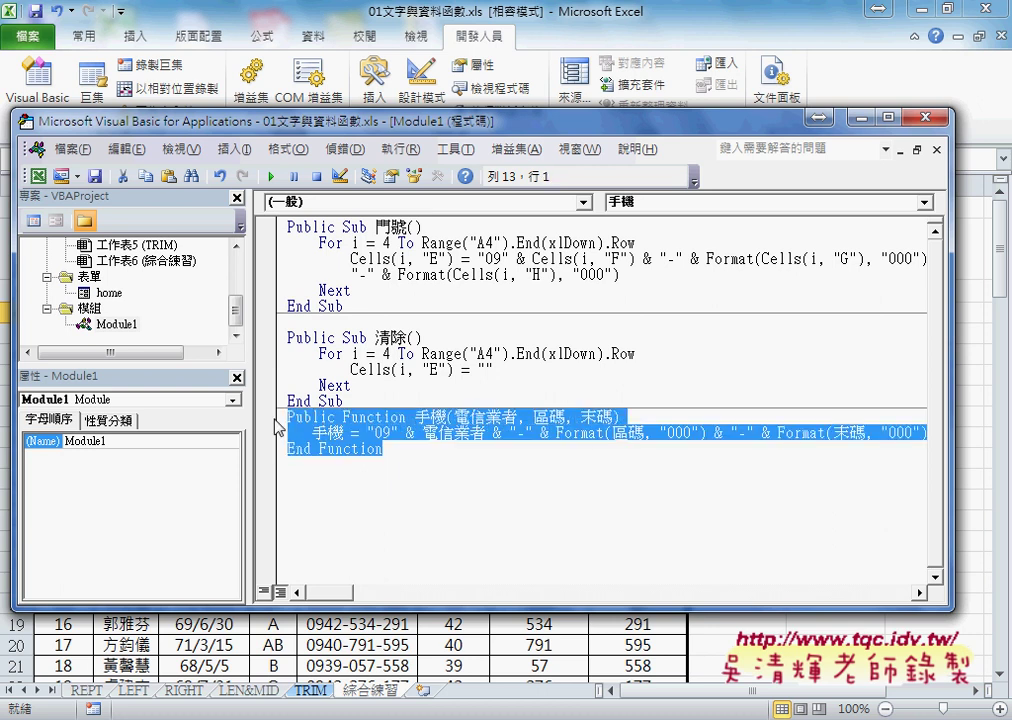
key("Delete")
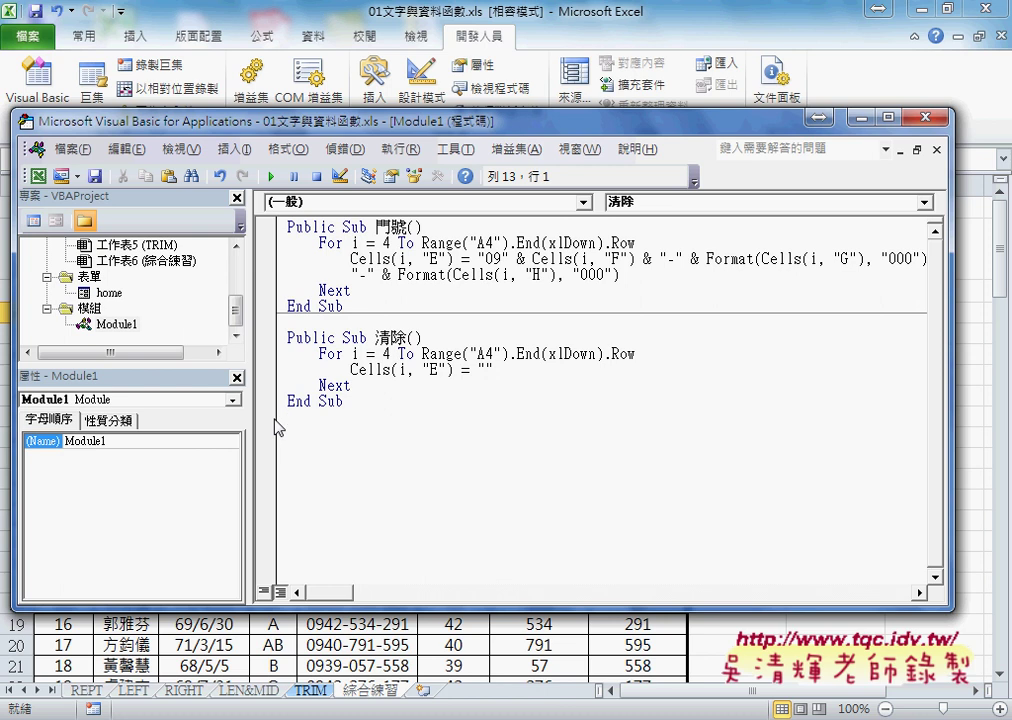
- Add a Public Function procedure named 手機 and delete the blank lines above it
left_click(234, 148)
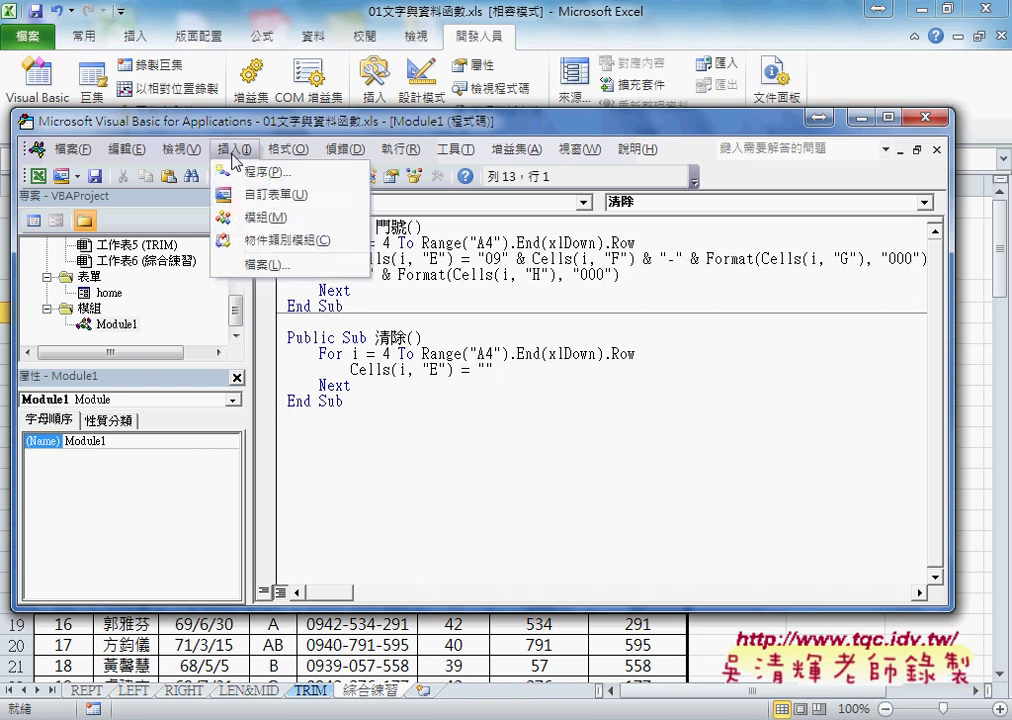
left_click(250, 173)
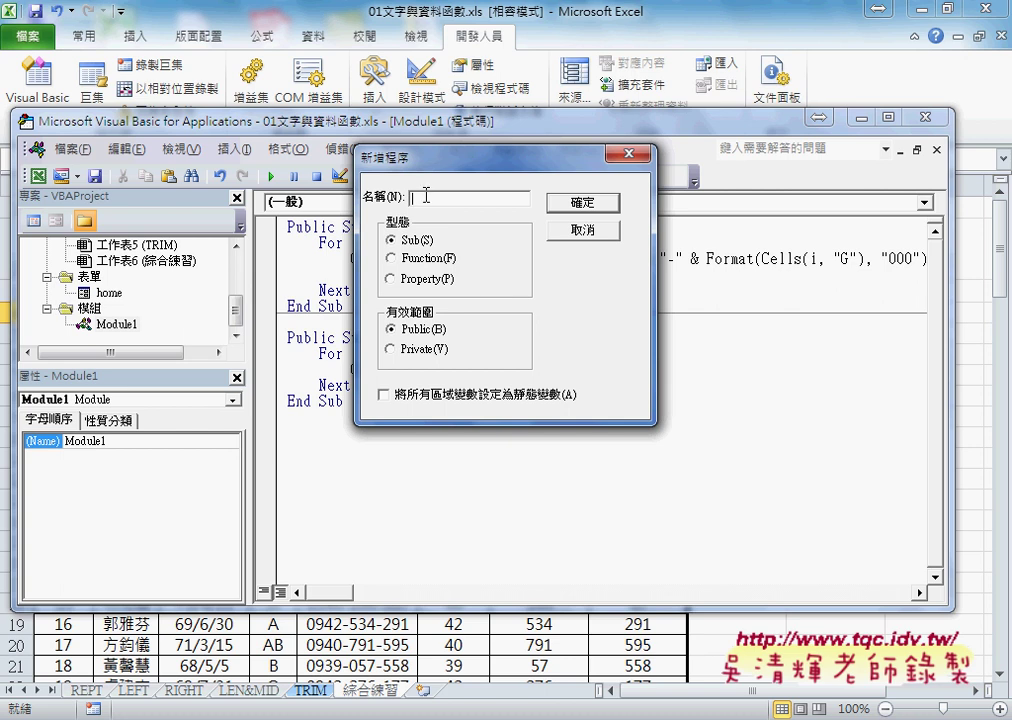
left_click(410, 258)
left_click(419, 245)
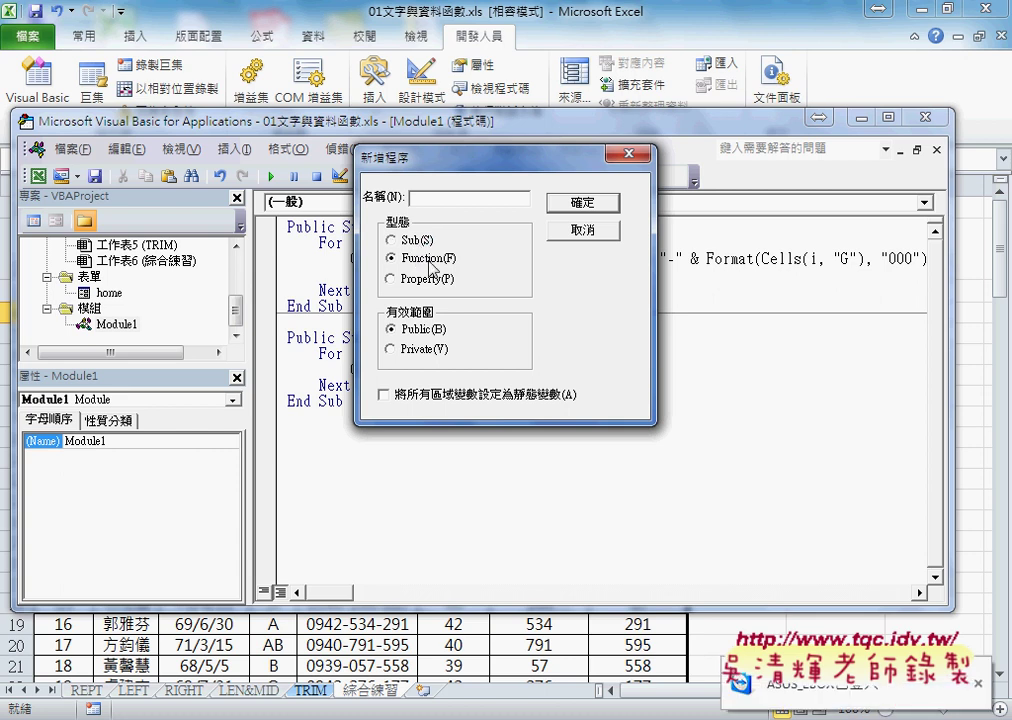
left_click_drag(455, 157, 570, 271)
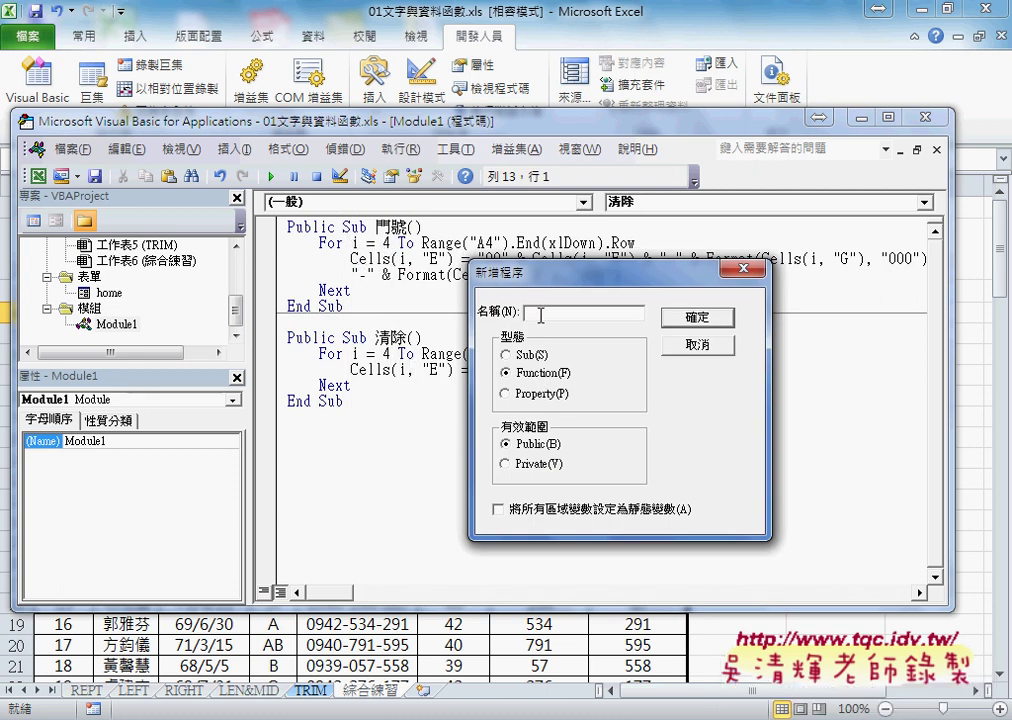
type("手機")
left_click(672, 320)
mouse_move(463, 397)
left_mouse_down()
mouse_move(334, 422)
mouse_move(392, 450)
left_mouse_up()
key("Delete")
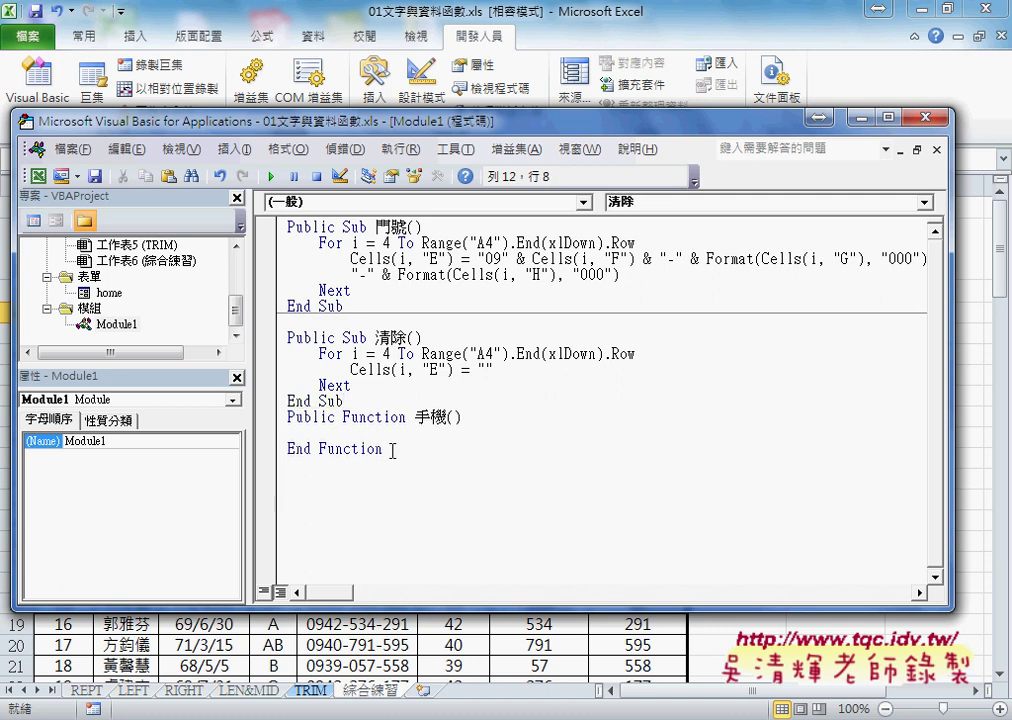